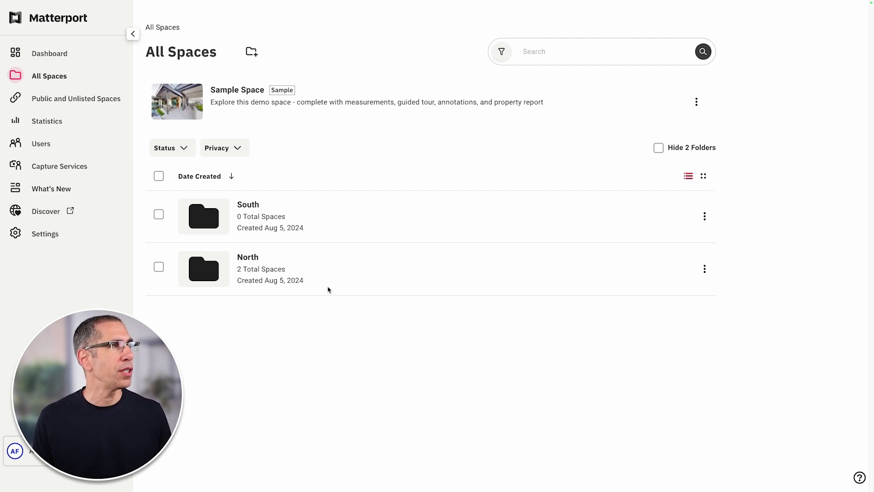
# Review the Dashboard's 4/5 user count, recent orders and Collaborator-default invite form.
pyautogui.click(49, 54)
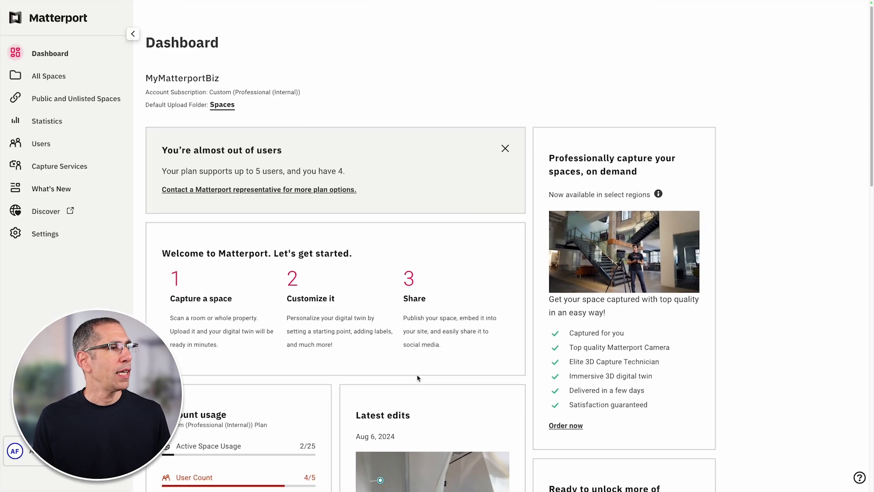
pyautogui.scroll(-5, 444, 233)
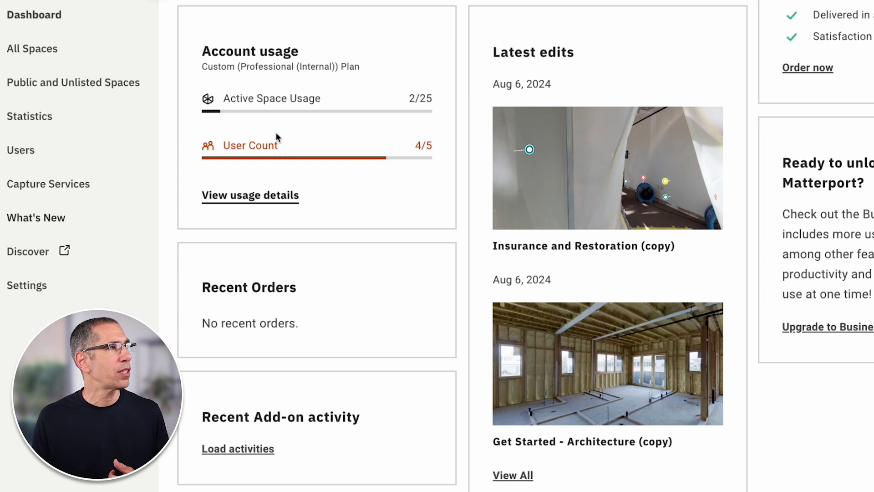
pyautogui.scroll(1, 569, 273)
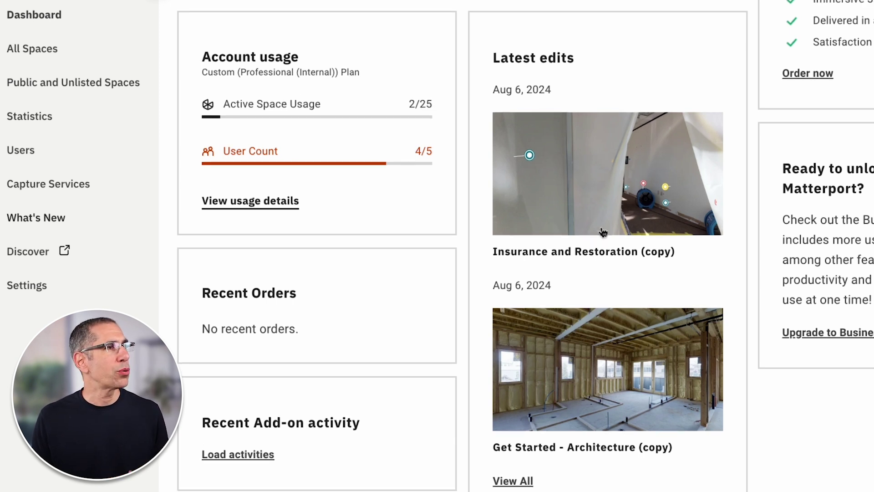
pyautogui.scroll(-3, 618, 233)
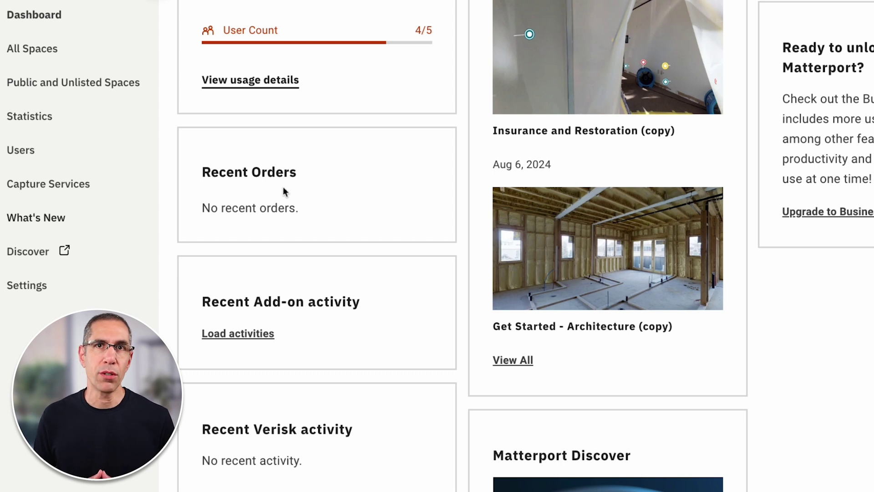
pyautogui.scroll(8, 296, 197)
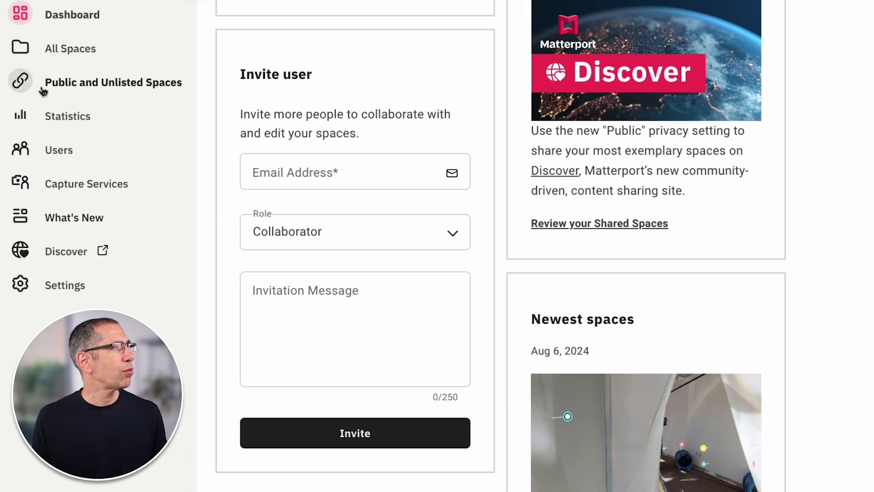
# List the two public and unlisted spaces, Insurance and Restoration and Get Started - Architecture.
pyautogui.click(103, 87)
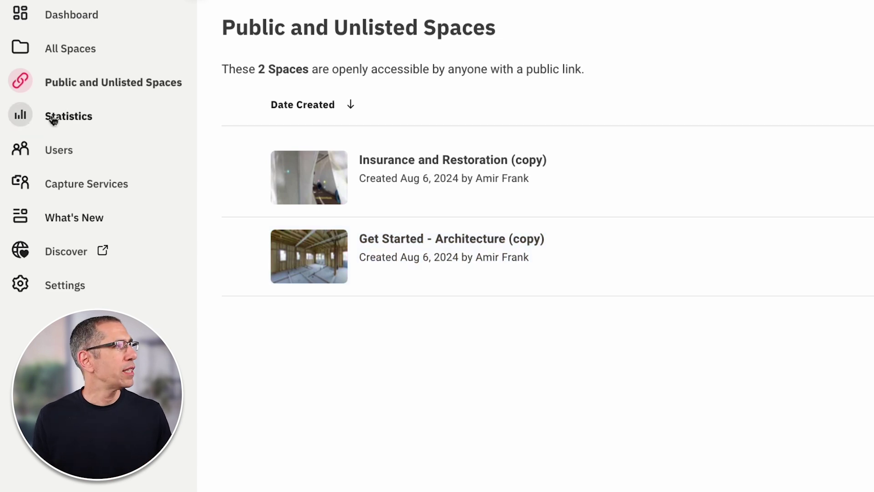
# View the space Statistics page, then the list of account users.
pyautogui.click(54, 120)
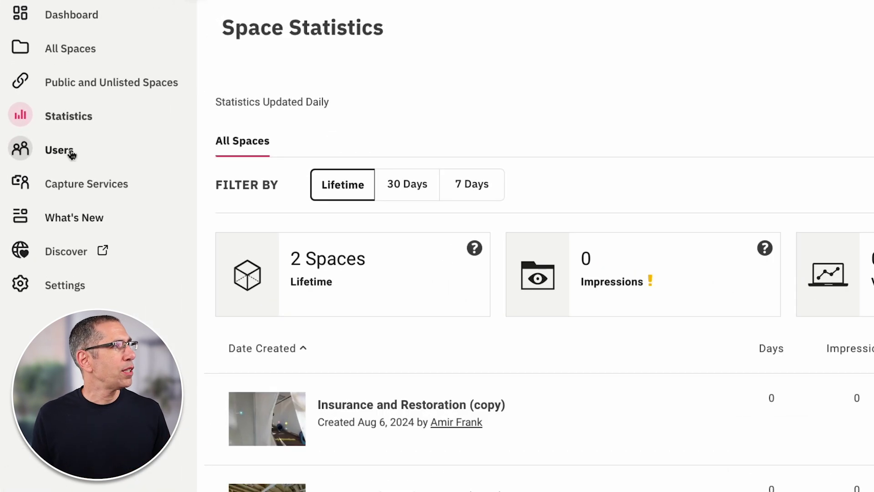
pyautogui.click(72, 154)
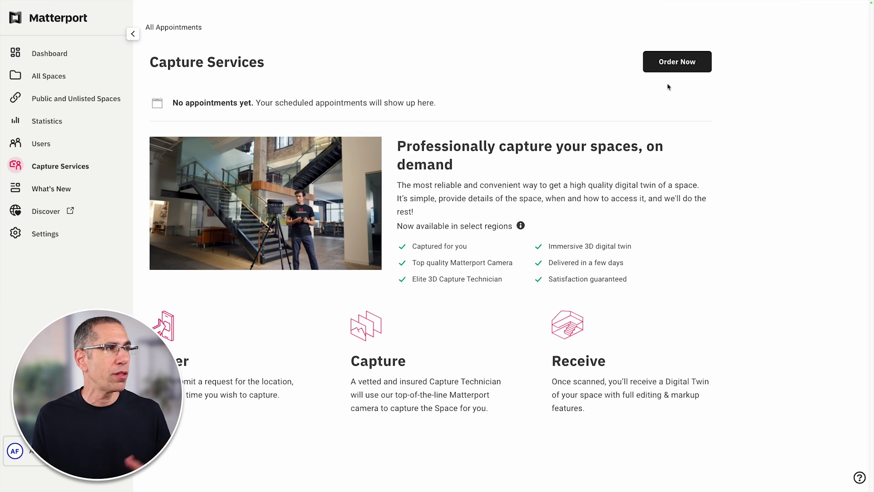
# Check What's New, then start a new folder from the All Spaces list.
pyautogui.click(51, 189)
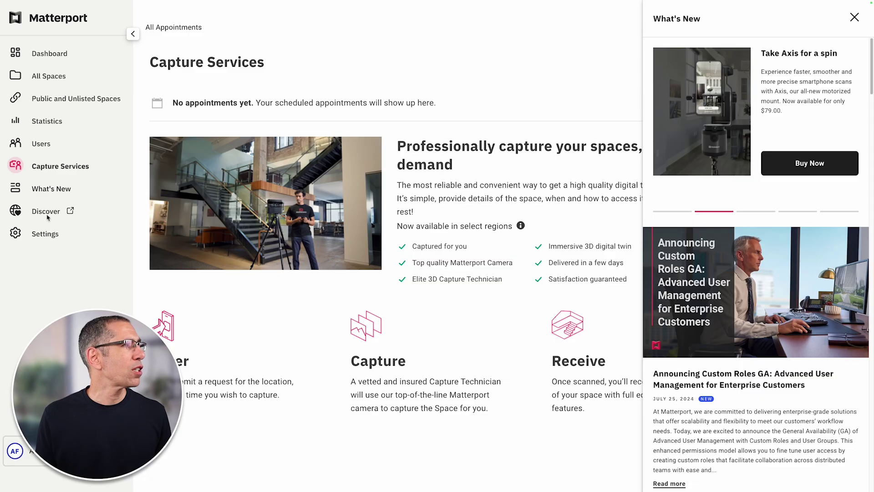
pyautogui.click(61, 263)
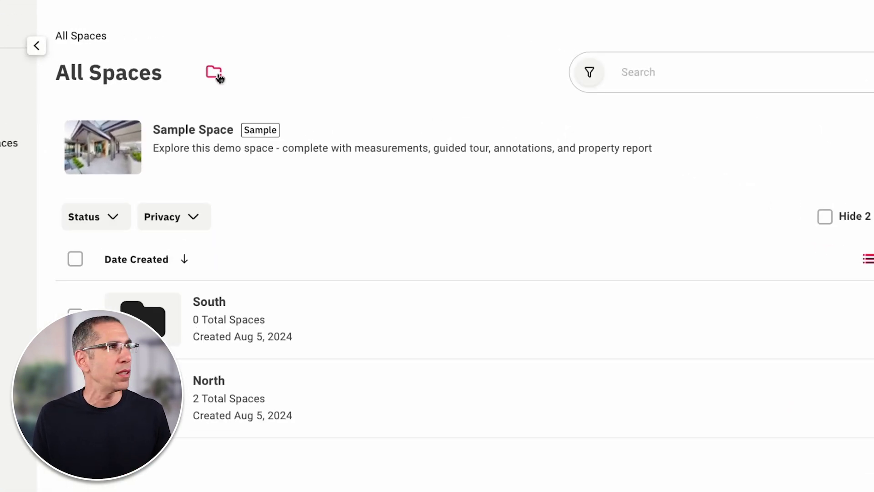
pyautogui.click(219, 78)
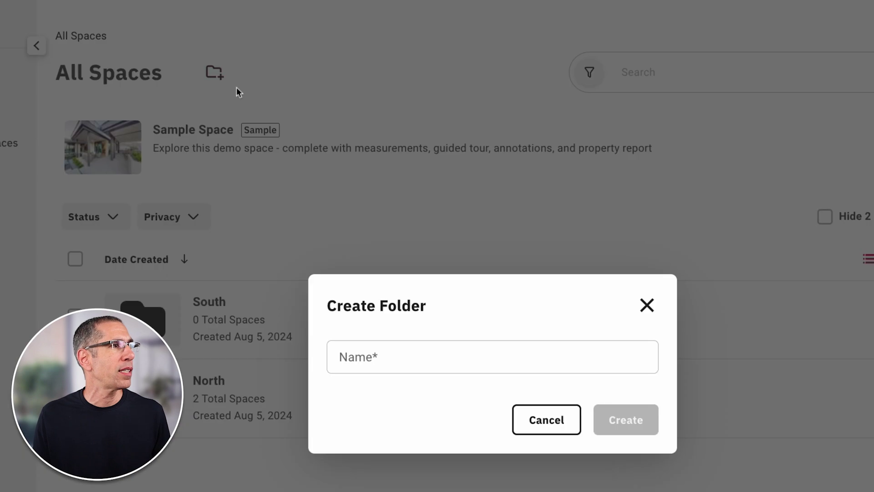
# Create a folder named 'East'.
pyautogui.click(435, 360)
pyautogui.write('East')
pyautogui.press('Return')
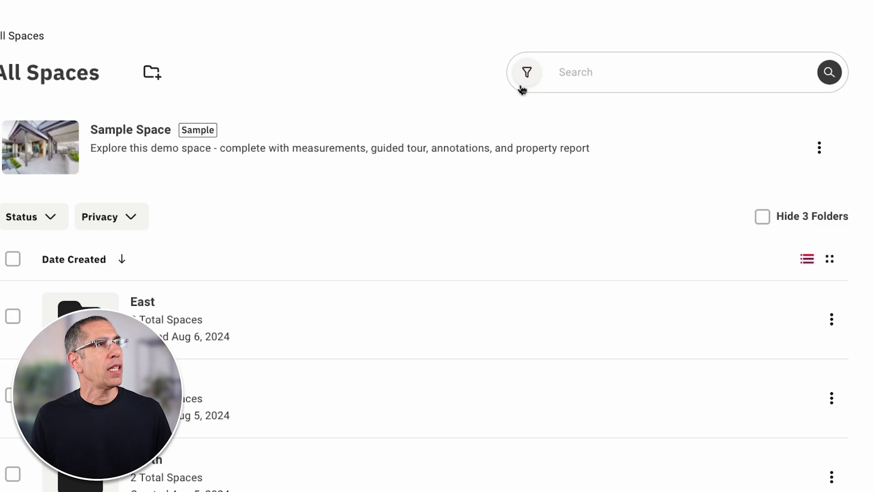
pyautogui.click(529, 74)
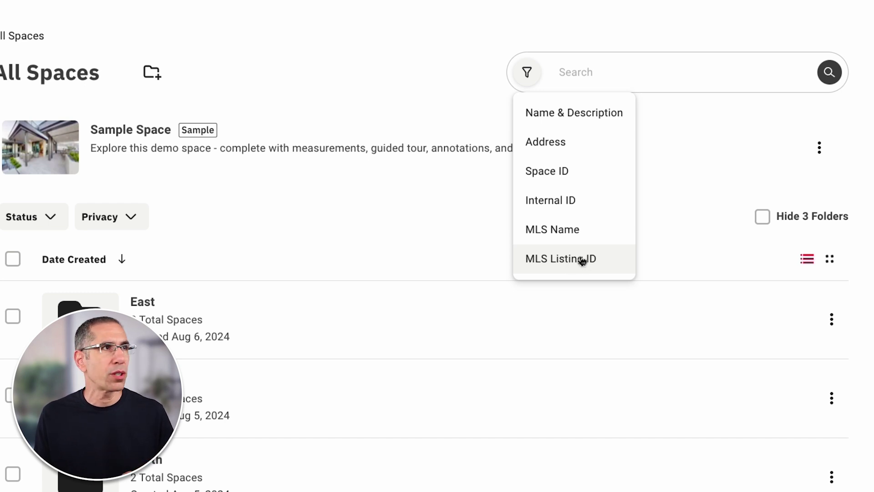
pyautogui.click(383, 225)
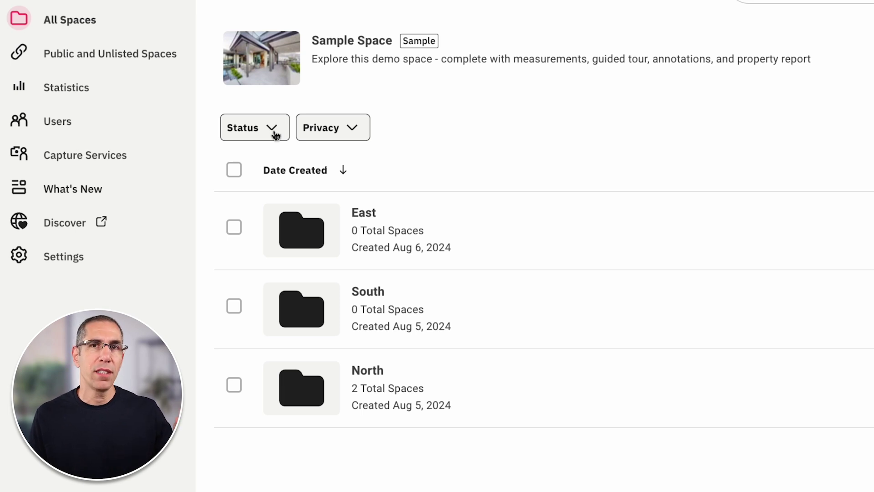
# Try the Archived status filter, clear it, check the Privacy options, then hide the 3 folders.
pyautogui.click(275, 135)
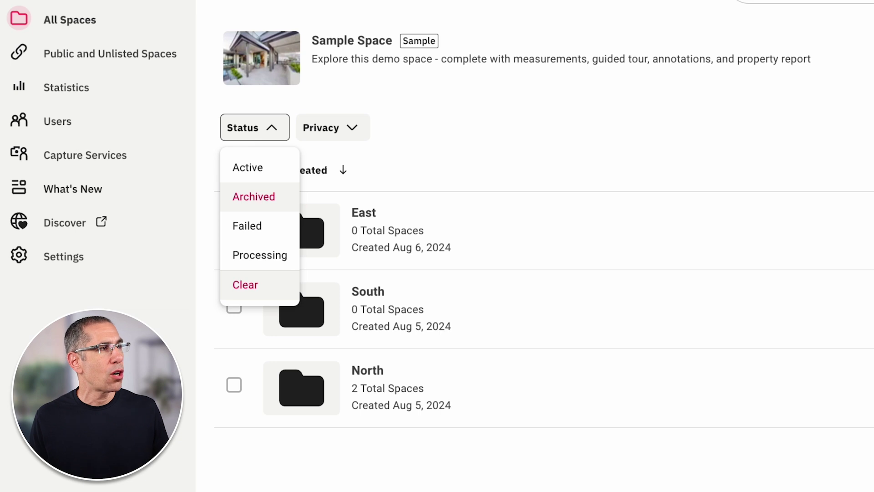
pyautogui.click(254, 196)
pyautogui.scroll(-1, 400, 186)
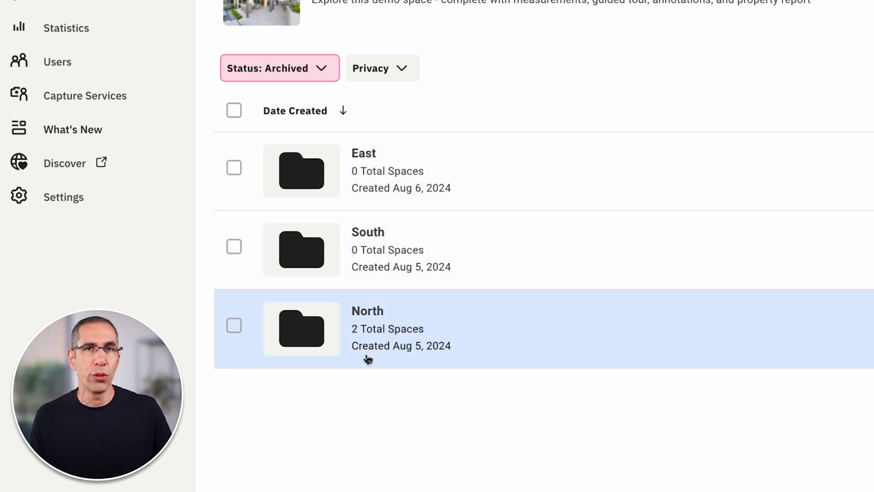
pyautogui.click(274, 68)
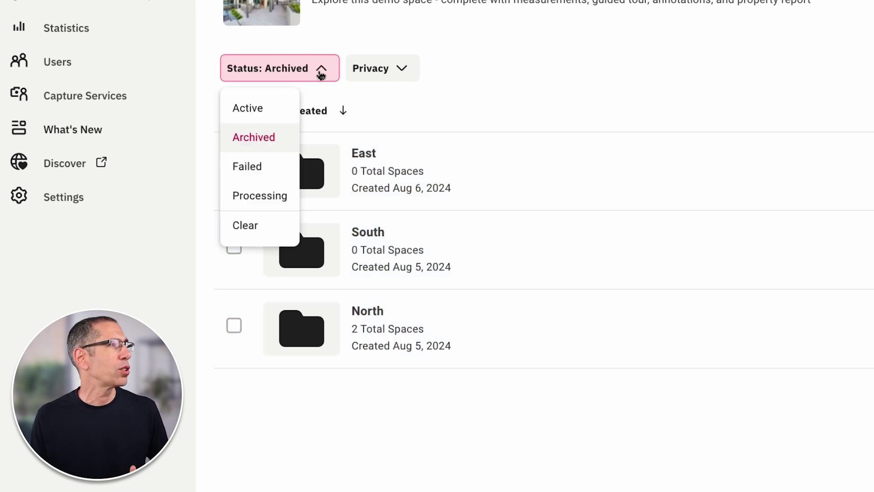
pyautogui.click(268, 226)
pyautogui.click(339, 69)
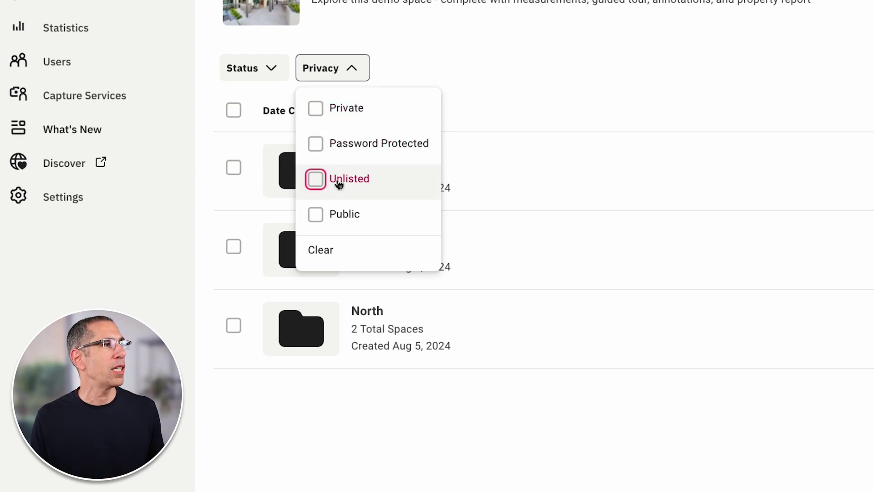
pyautogui.click(360, 73)
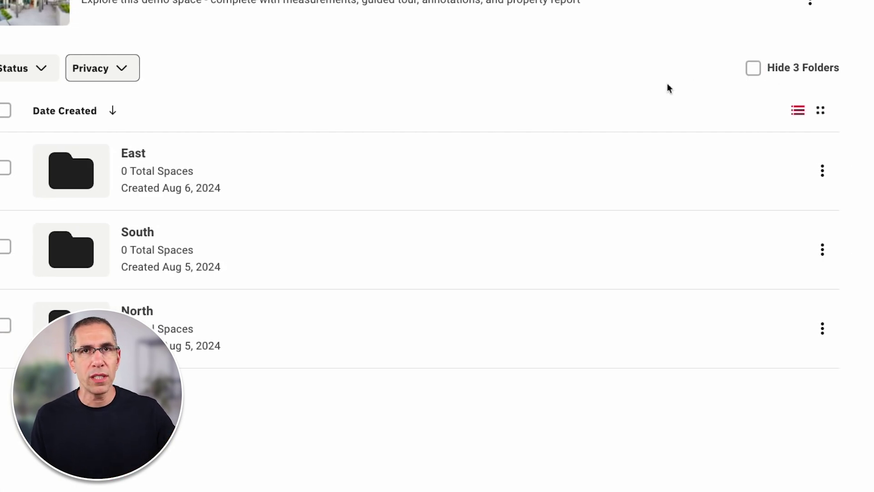
pyautogui.click(754, 73)
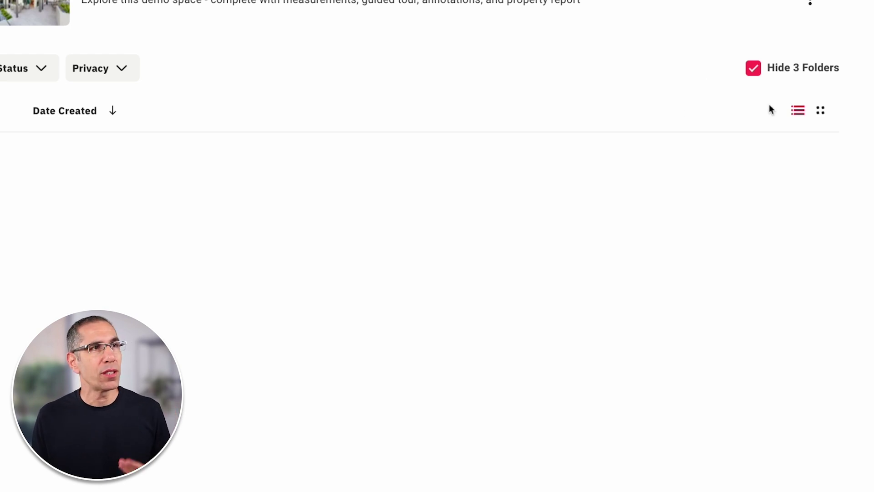
# Unhide the folders, keep sorting by Date Created, and select all three folders.
pyautogui.click(753, 69)
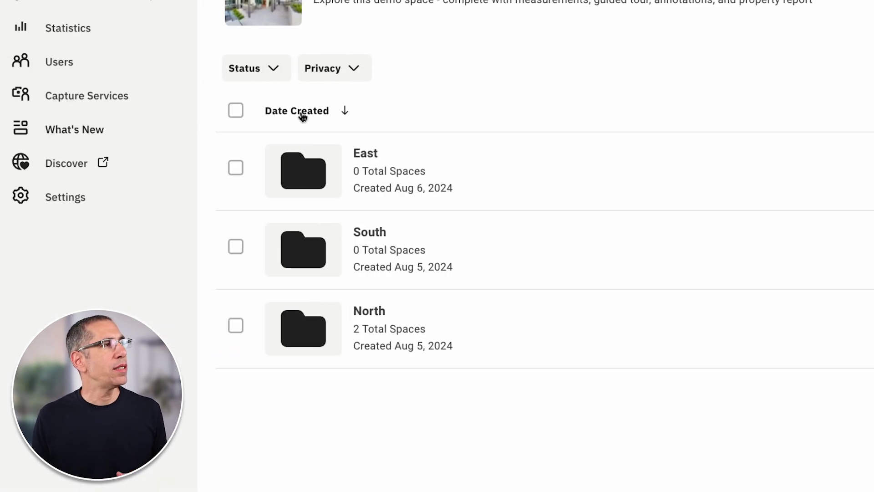
pyautogui.click(303, 115)
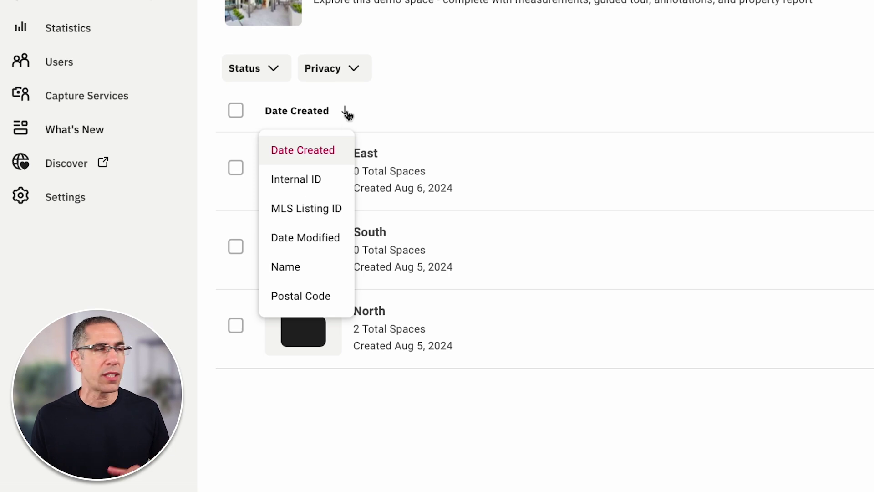
pyautogui.click(279, 116)
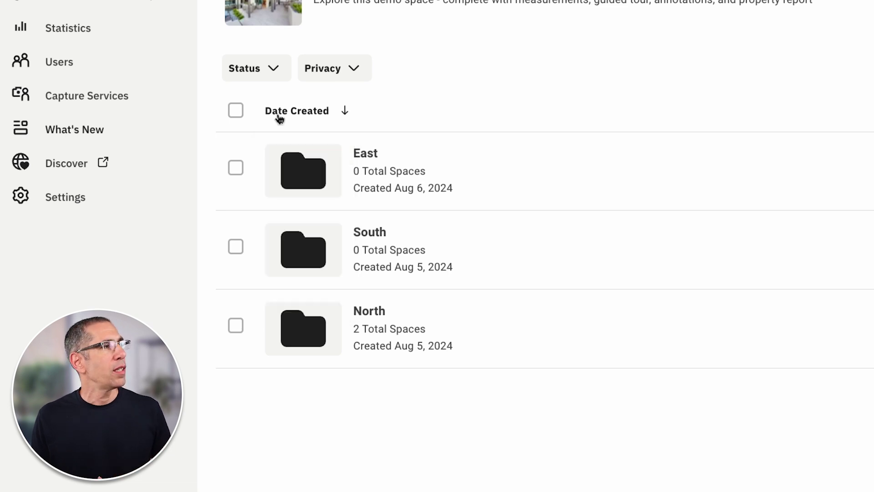
pyautogui.click(237, 112)
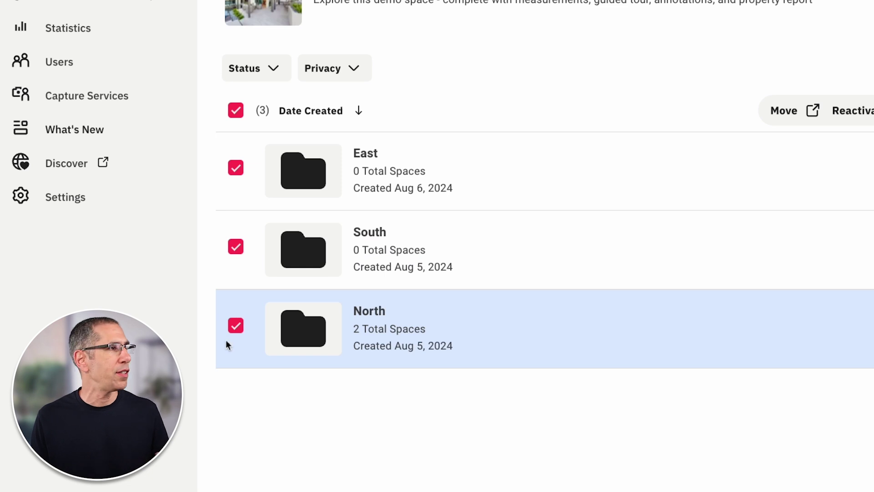
# Deselect the South, North and East folders, then check South alone.
pyautogui.click(235, 247)
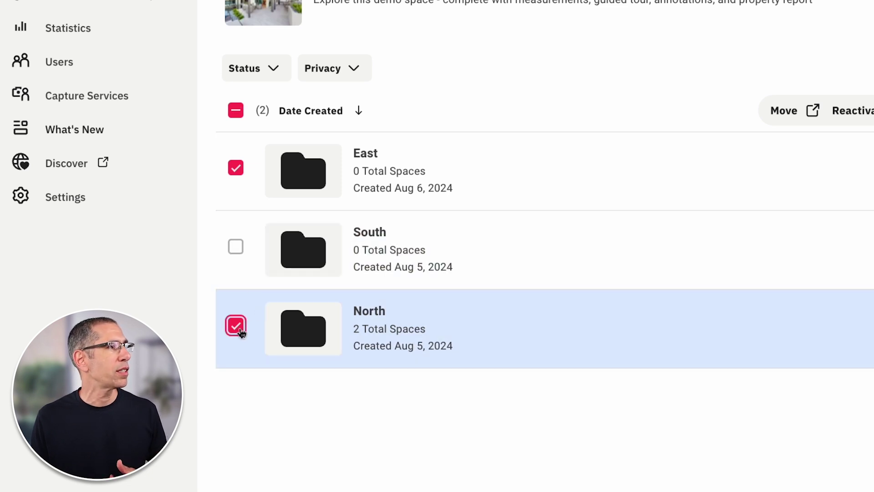
pyautogui.click(236, 325)
pyautogui.click(235, 168)
pyautogui.click(235, 246)
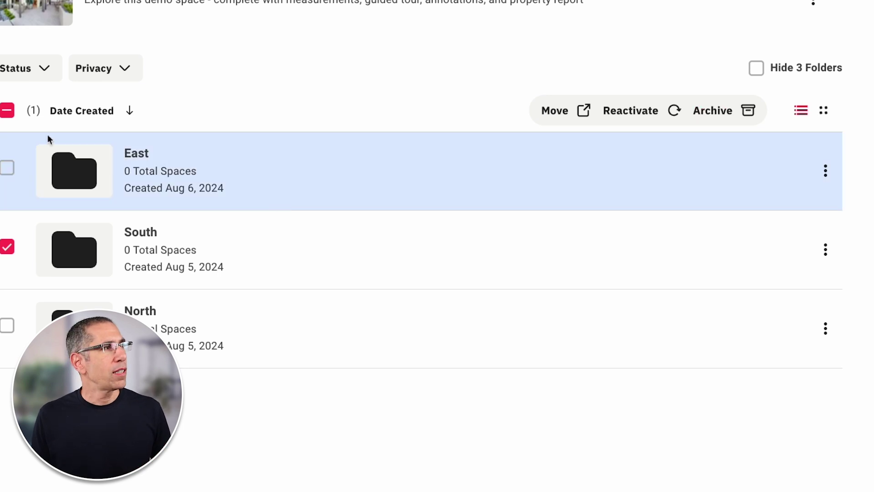
# Look at the South folder's actions menu, then open North to see its two spaces.
pyautogui.click(706, 251)
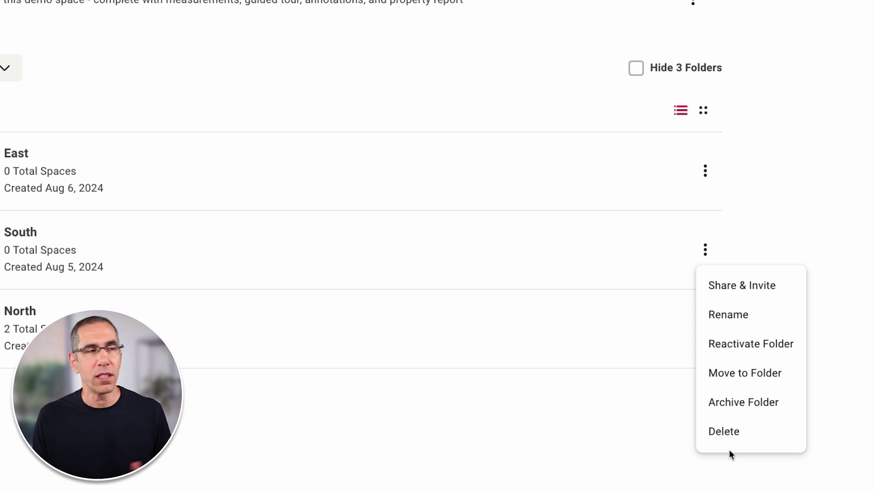
pyautogui.click(29, 394)
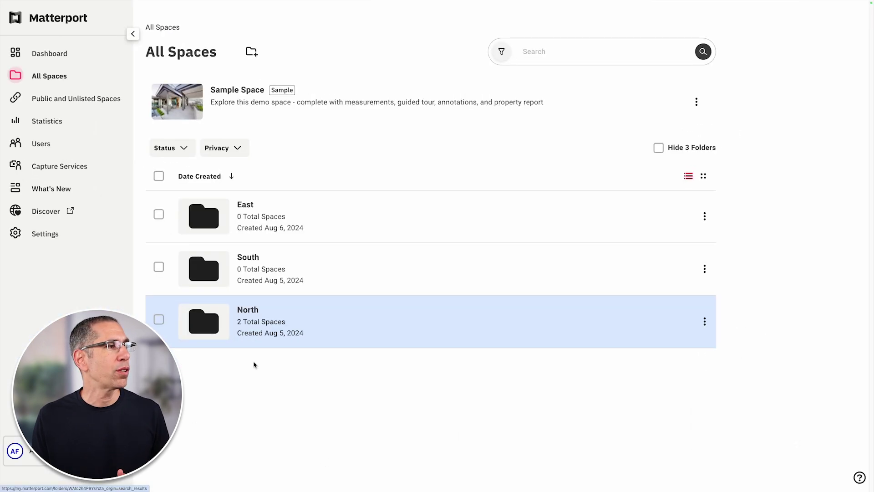
pyautogui.click(248, 341)
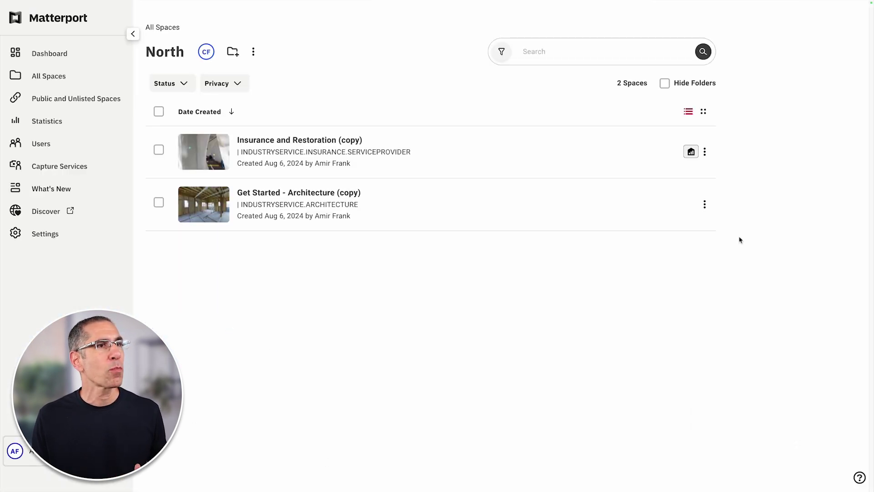
pyautogui.click(705, 204)
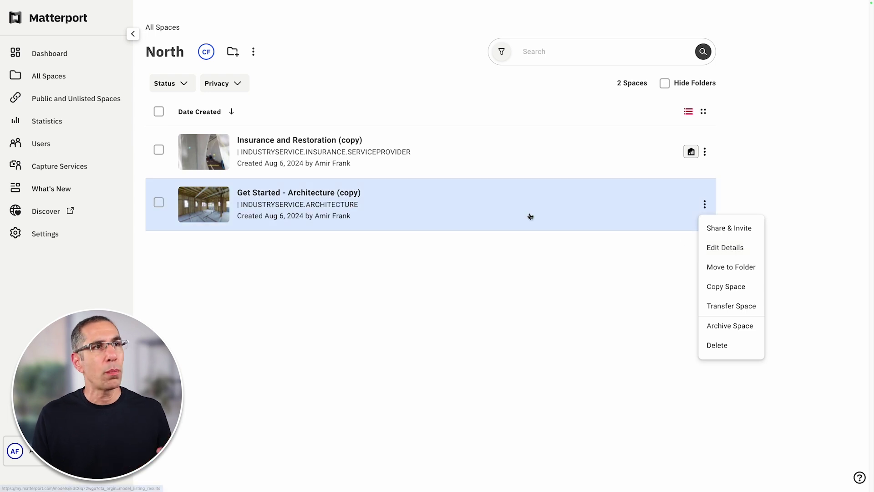
pyautogui.click(726, 249)
pyautogui.click(363, 70)
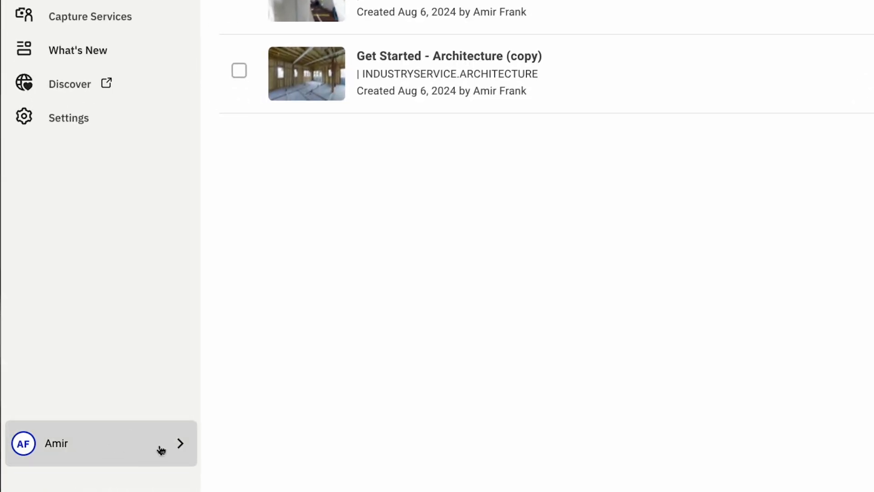
# Go to My Profile from the sidebar account menu.
pyautogui.click(170, 447)
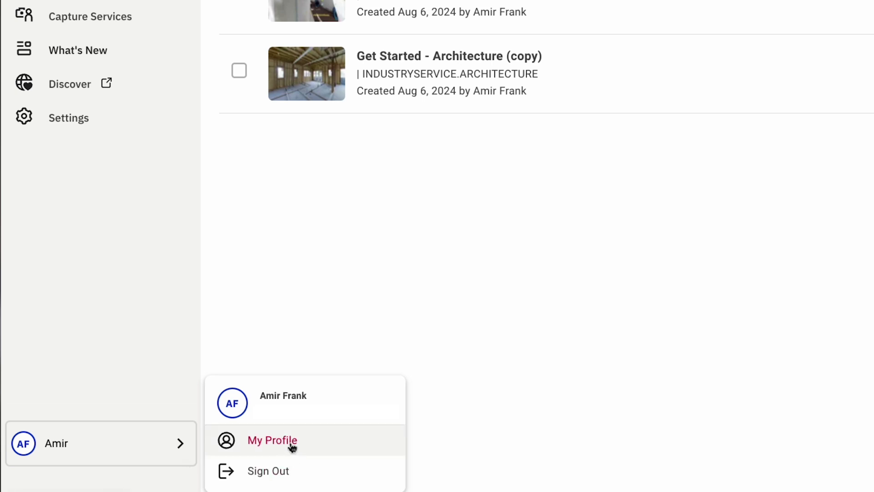
pyautogui.click(274, 441)
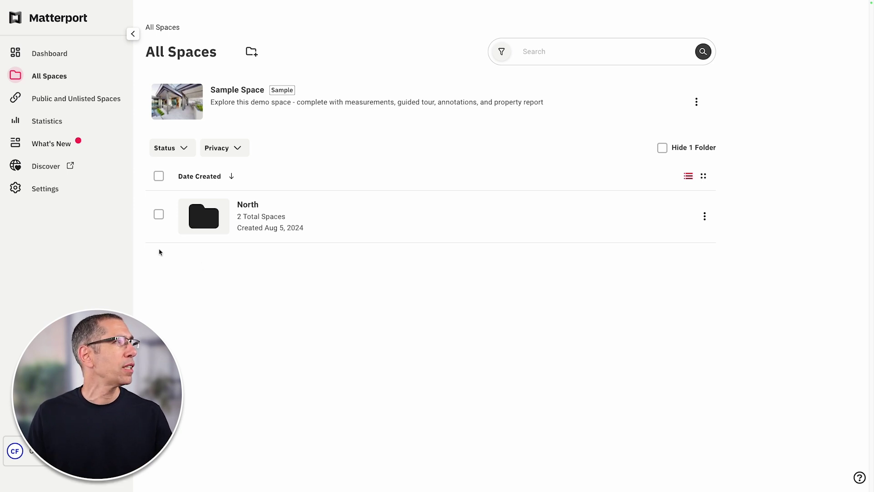
# Review the account settings and Advanced Admin Settings, then return to the All Spaces list.
pyautogui.click(53, 191)
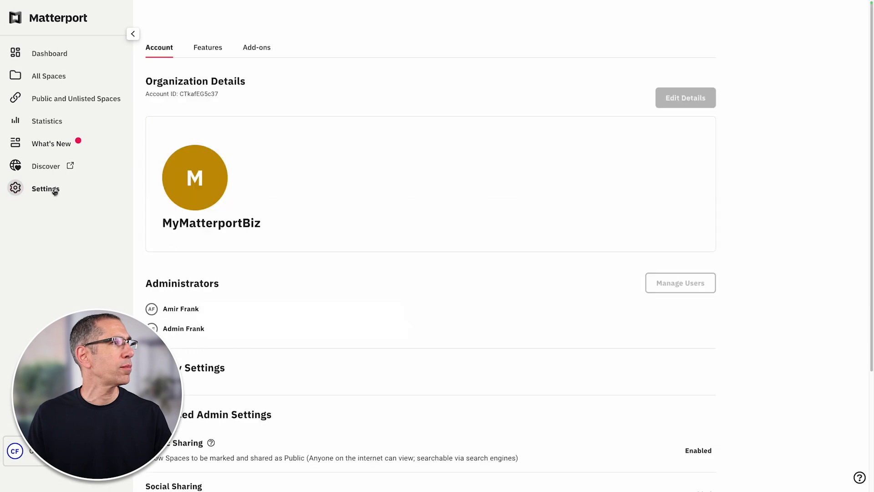
pyautogui.scroll(-6, 354, 240)
pyautogui.scroll(-2, 473, 234)
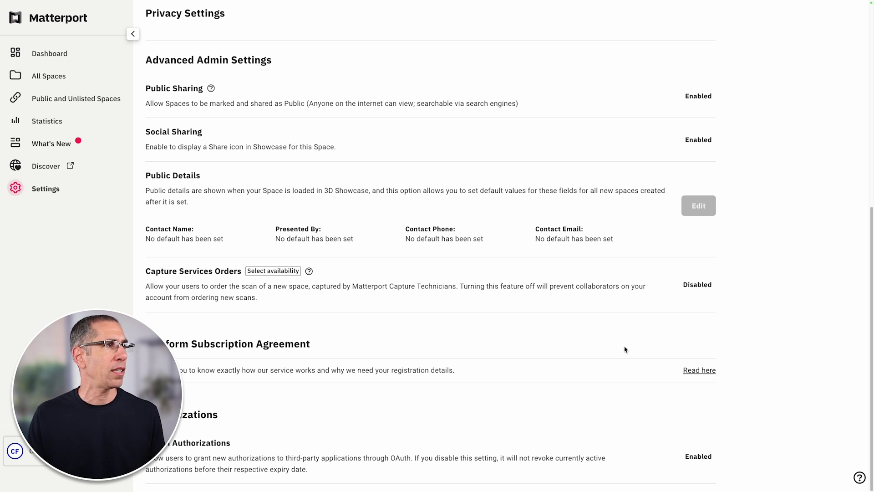
pyautogui.scroll(6, 293, 231)
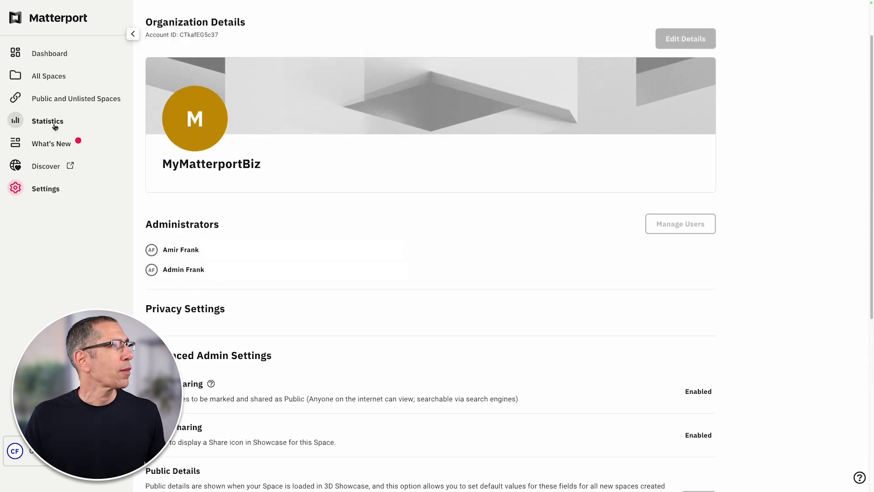
pyautogui.click(56, 82)
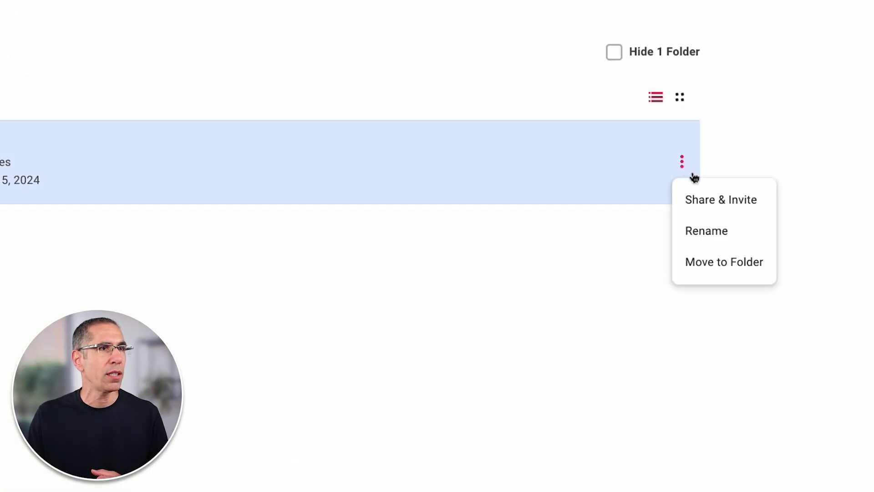
pyautogui.click(739, 209)
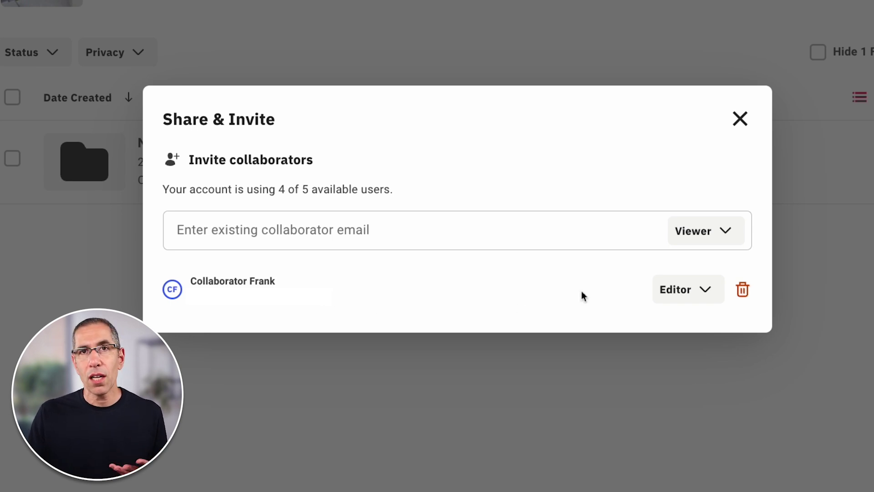
pyautogui.click(699, 293)
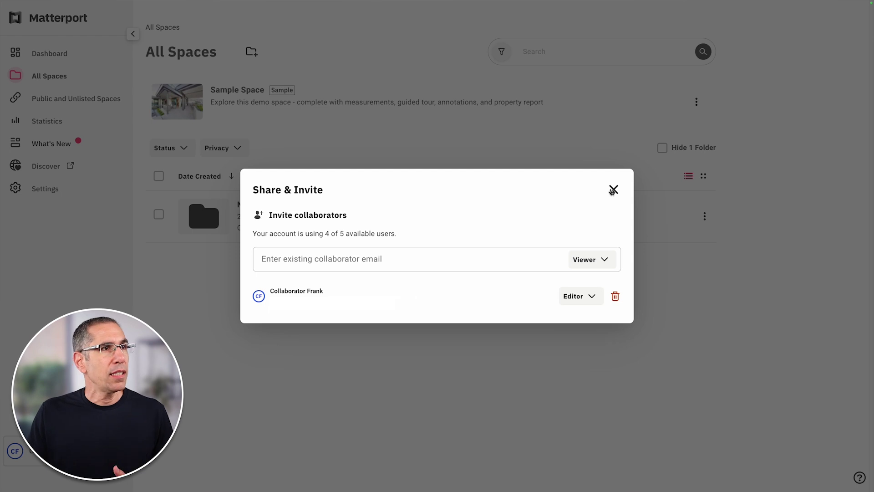
# Close the Share & Invite dialog.
pyautogui.click(613, 189)
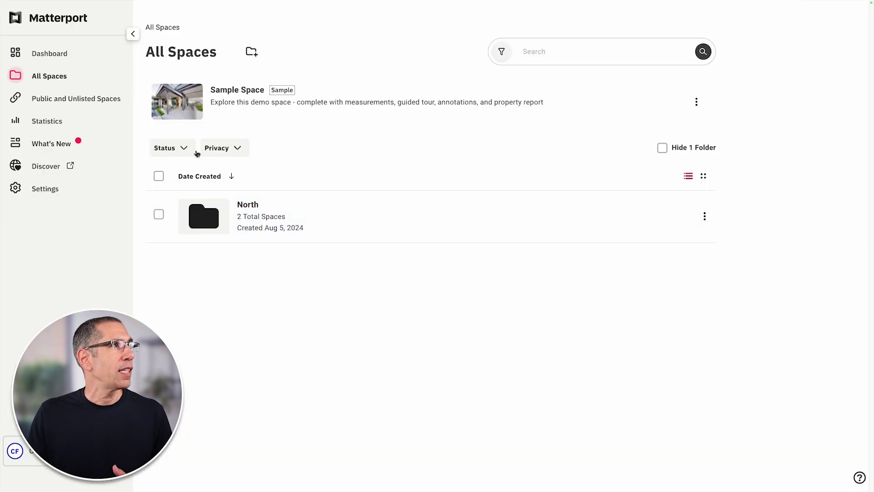